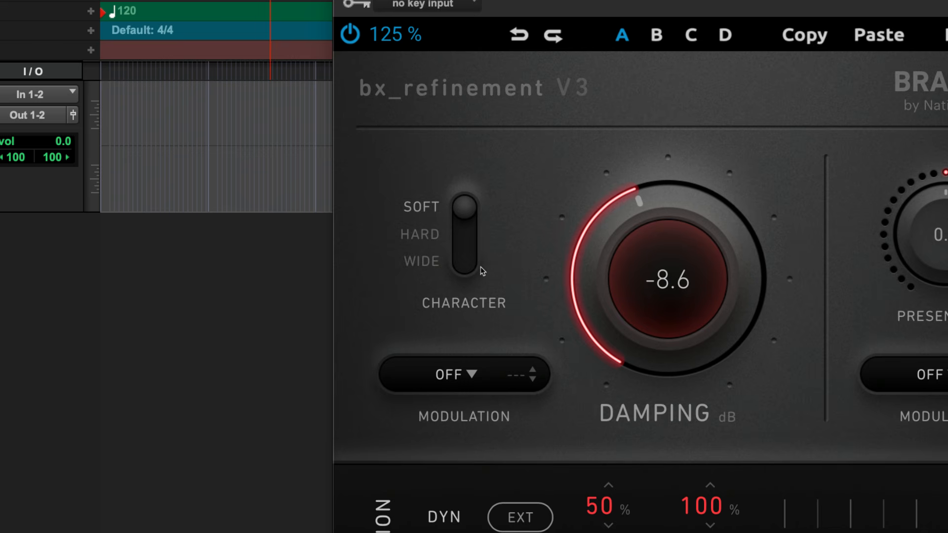
Set the Character to Wide and assign Dynamics as the Damping modulation source.
click(465, 267)
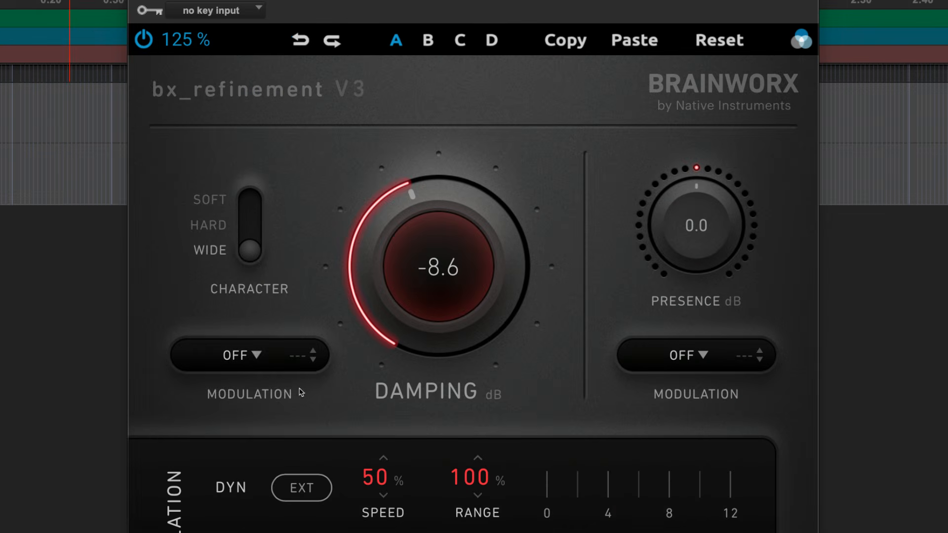
click(464, 375)
click(493, 441)
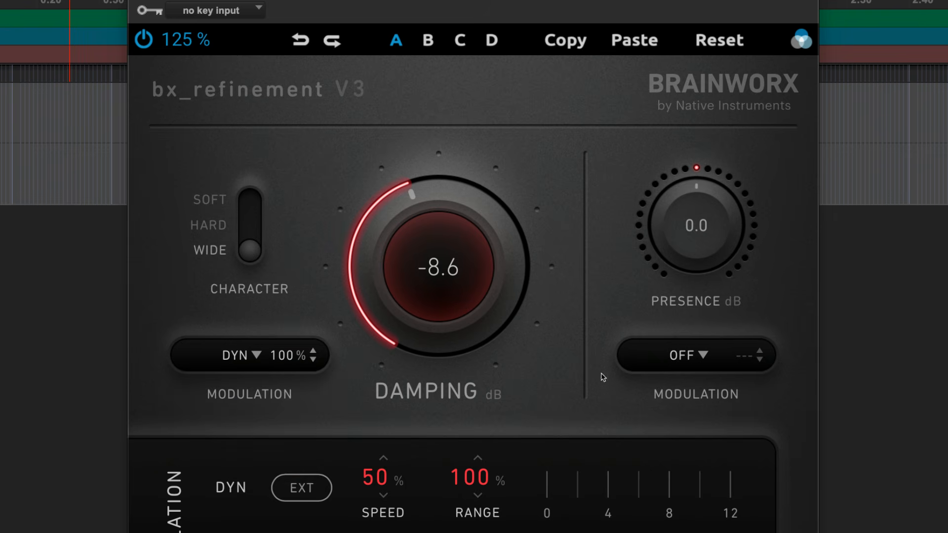
Set the Presence modulation to LFO and enable the external input for the dynamics modulation.
click(702, 356)
click(701, 433)
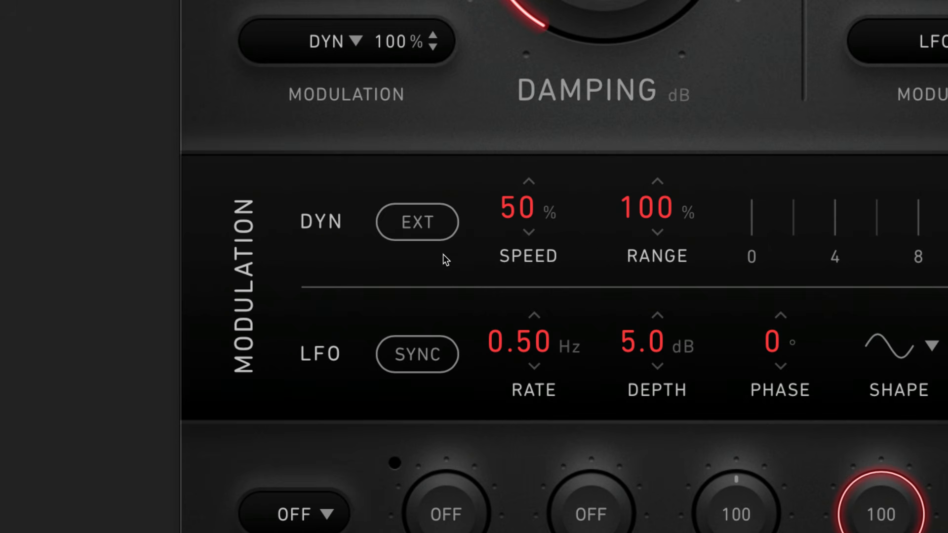
click(428, 225)
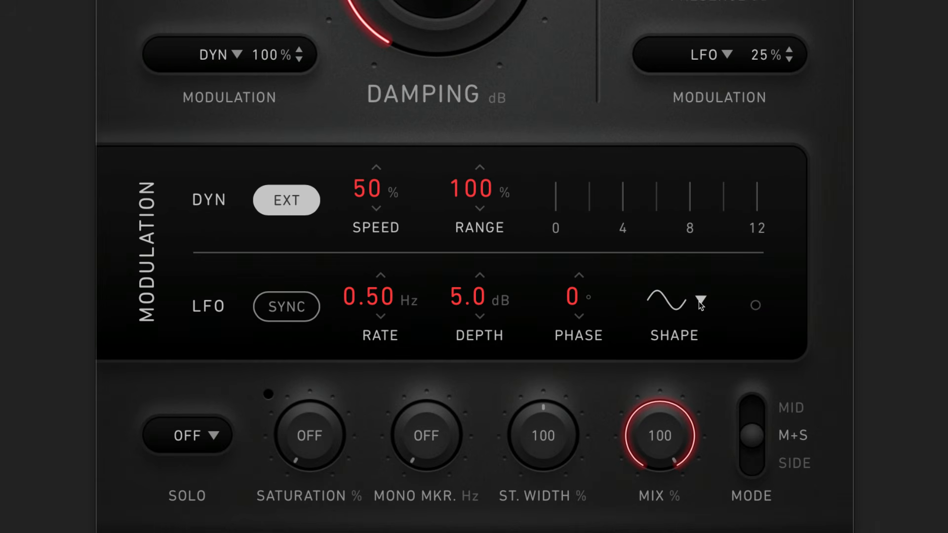
Change the LFO shape to Random and set Solo to Damping.
click(700, 302)
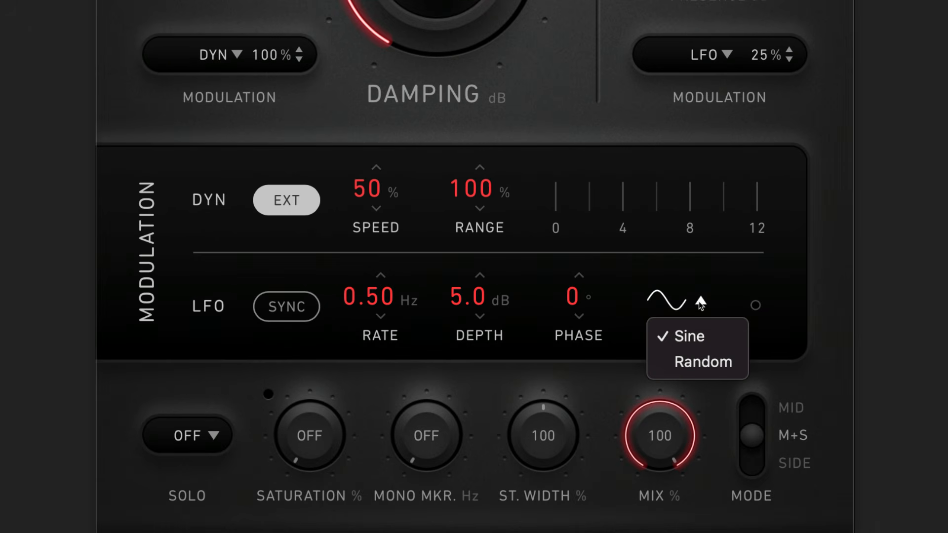
click(726, 370)
click(213, 437)
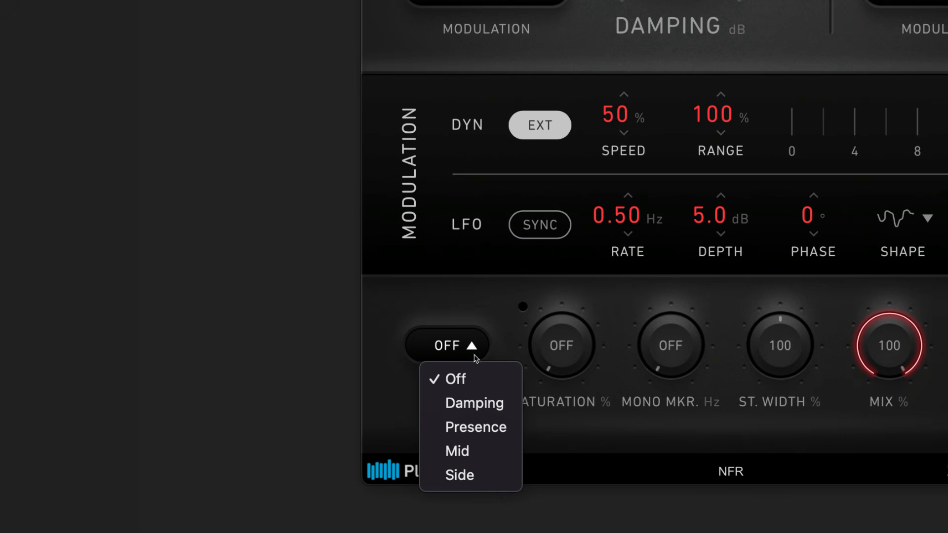
click(474, 403)
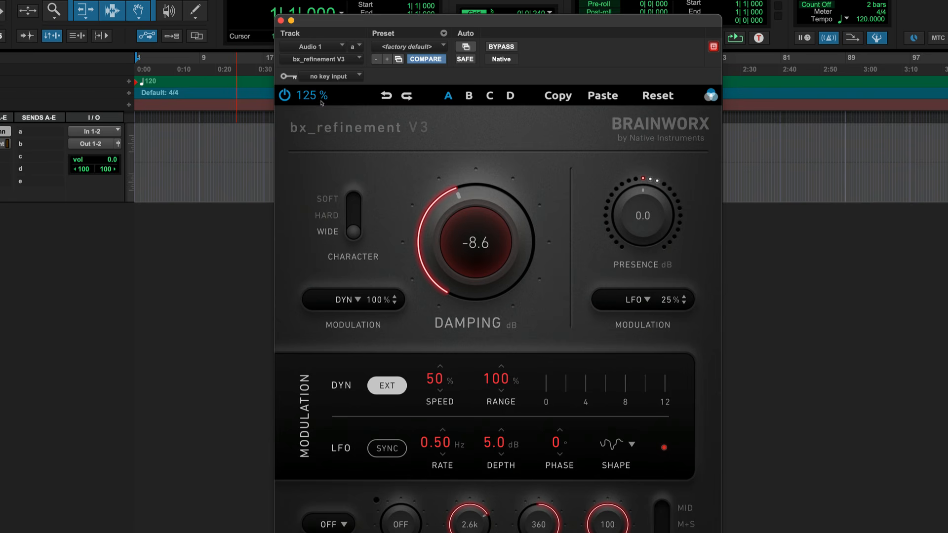
Set the plugin interface scale to 100 % and its colour theme to Lime.
click(304, 93)
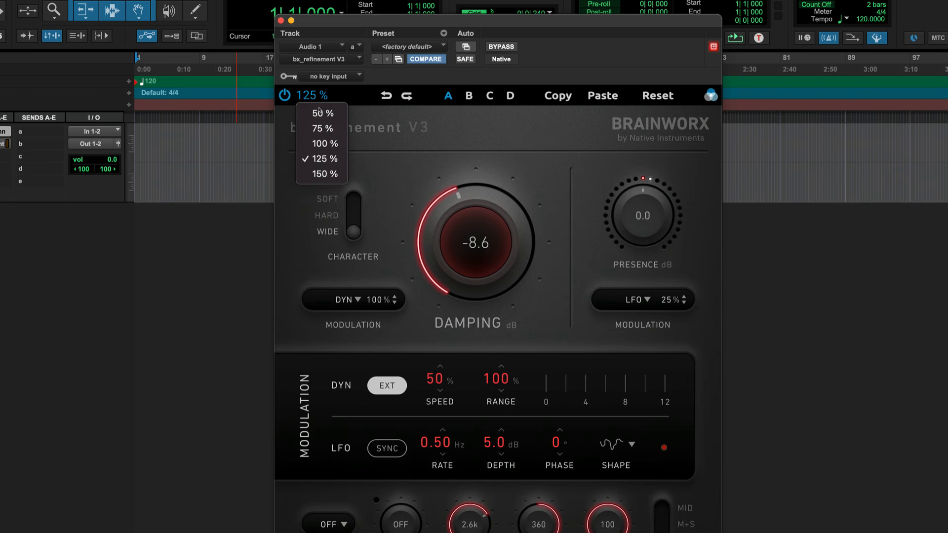
click(322, 144)
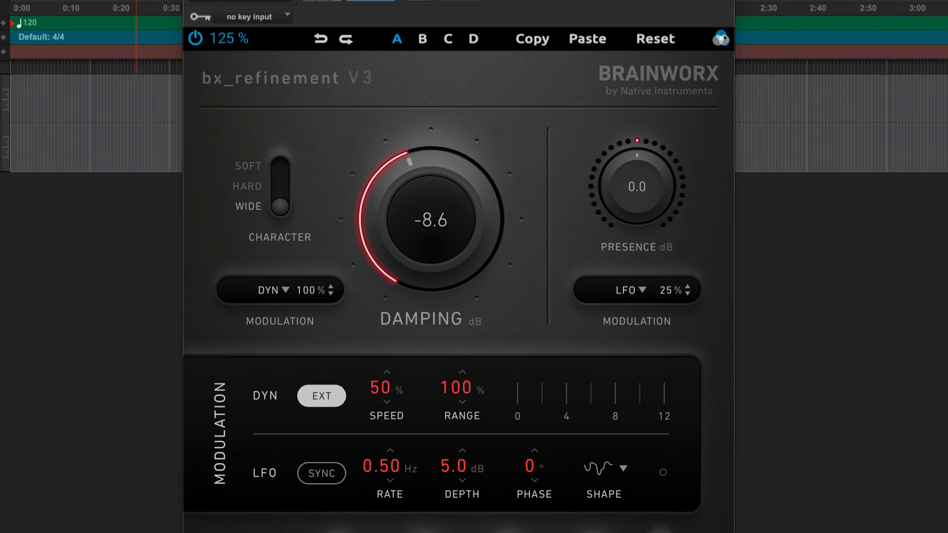
click(721, 38)
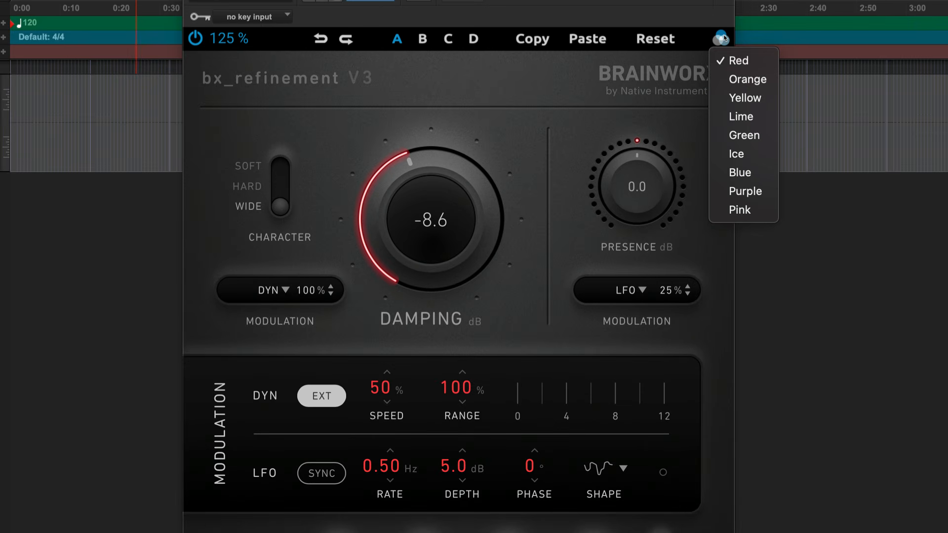
click(737, 118)
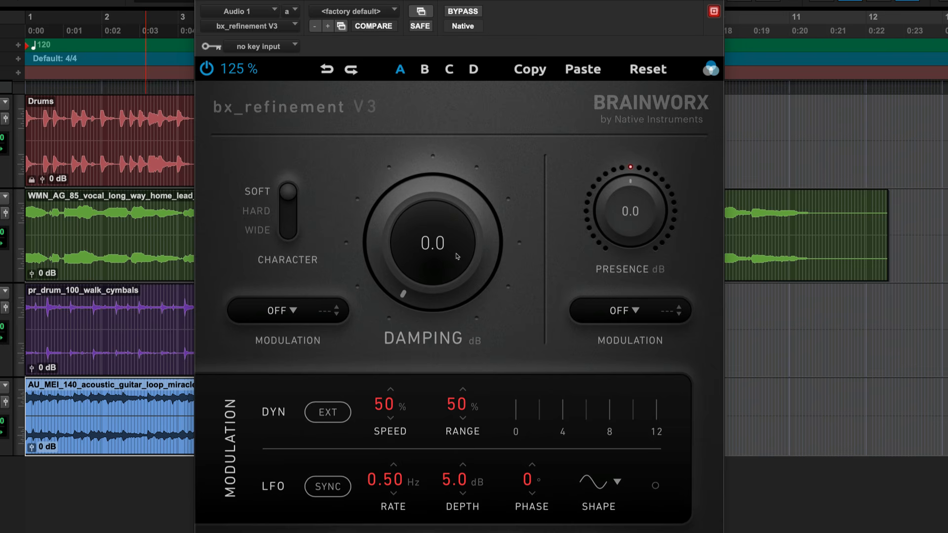
Set Damping to about -5.3 dB and assign Dynamics as its modulation source.
drag(463, 231, 464, 228)
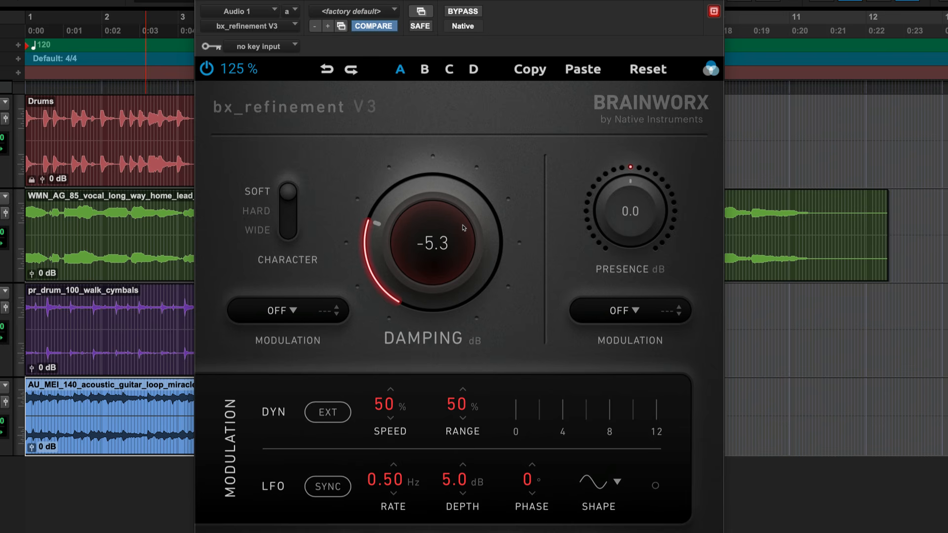
click(294, 311)
click(330, 354)
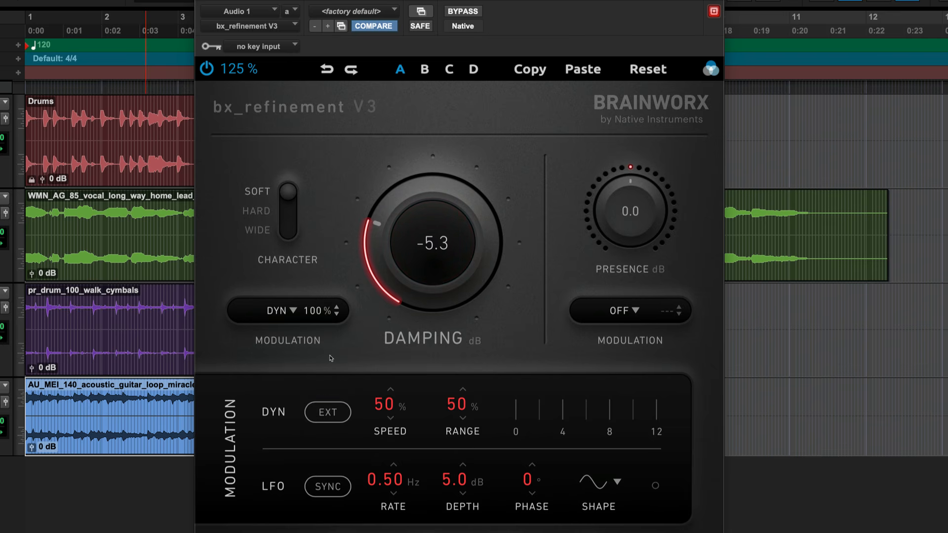
Play the session and fine-tune Damping to about -5.4 dB.
key(space)
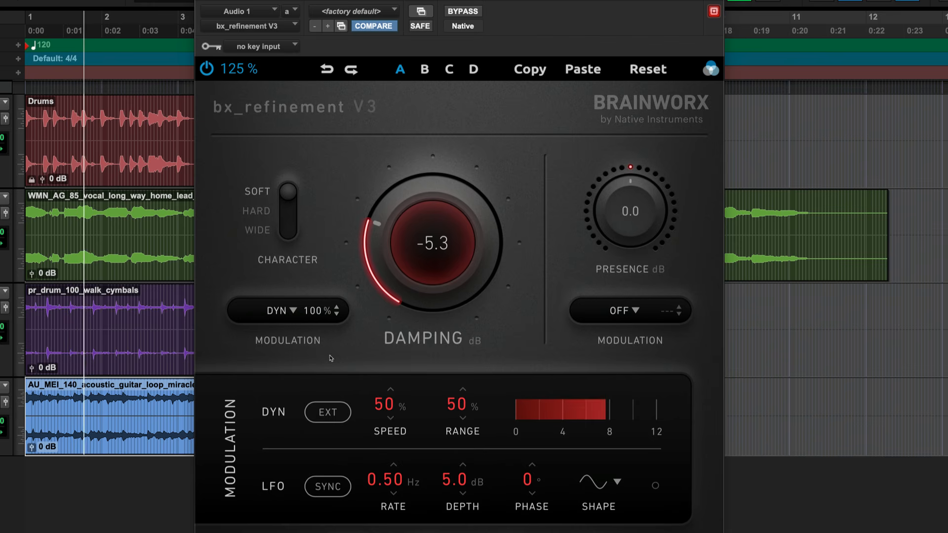
drag(429, 271, 478, 317)
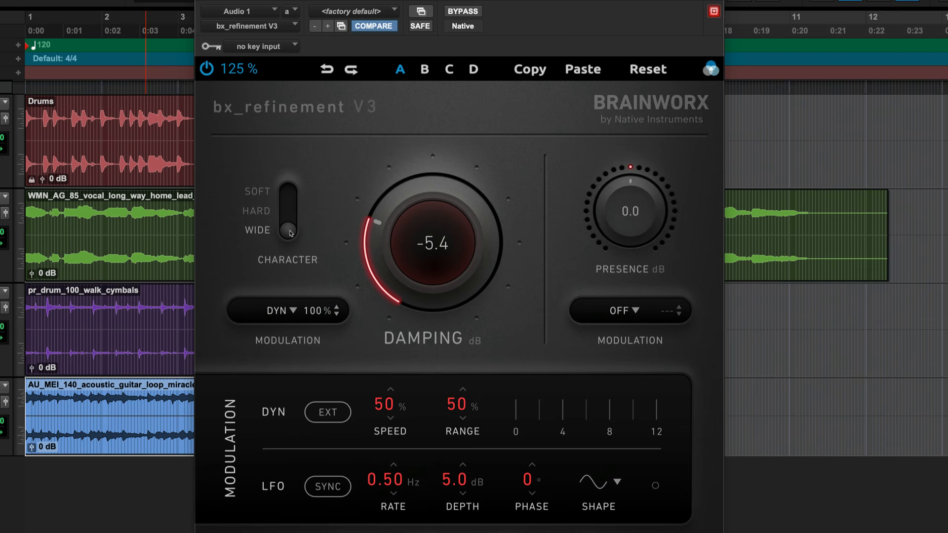
Play the session and audition the Hard and Wide damping characters.
key(space)
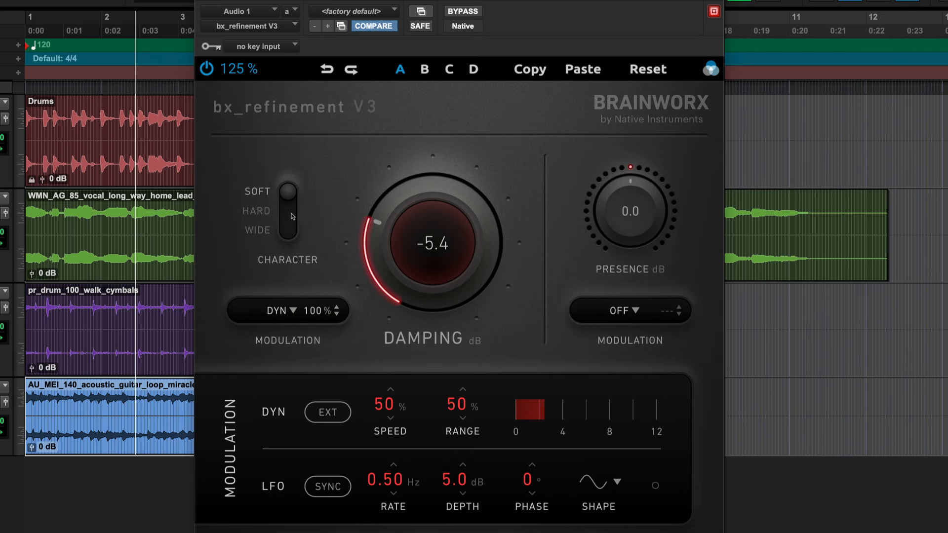
click(292, 216)
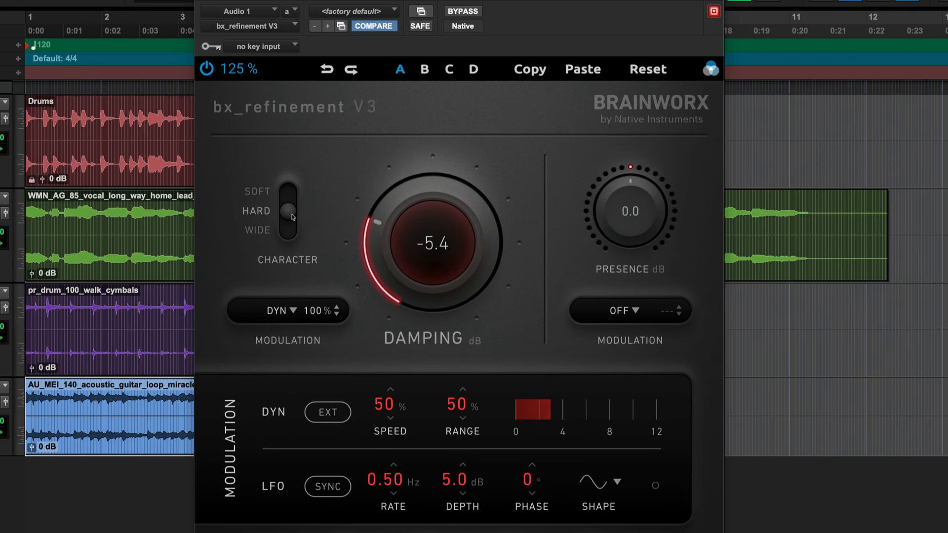
click(292, 238)
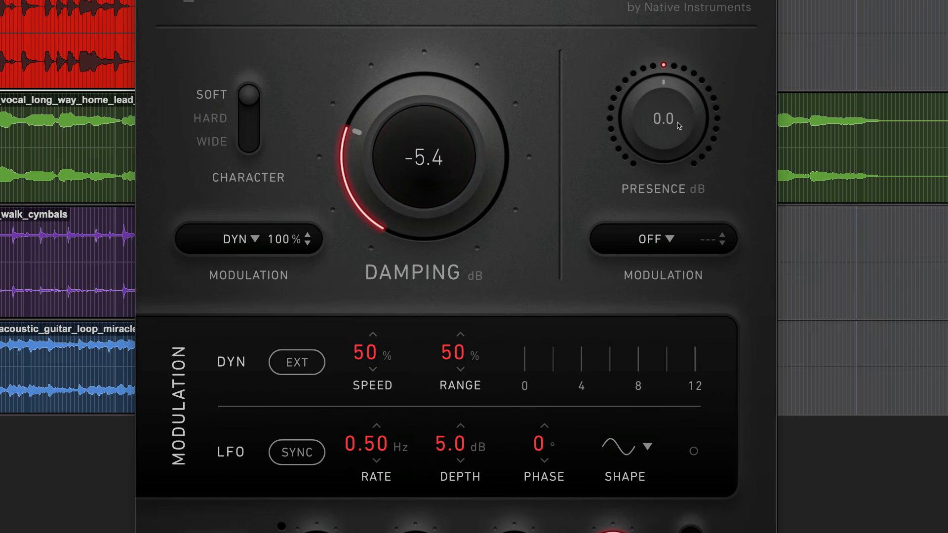
Try out different Presence amounts with the Presence modulation set to Dynamics.
drag(679, 126, 704, 148)
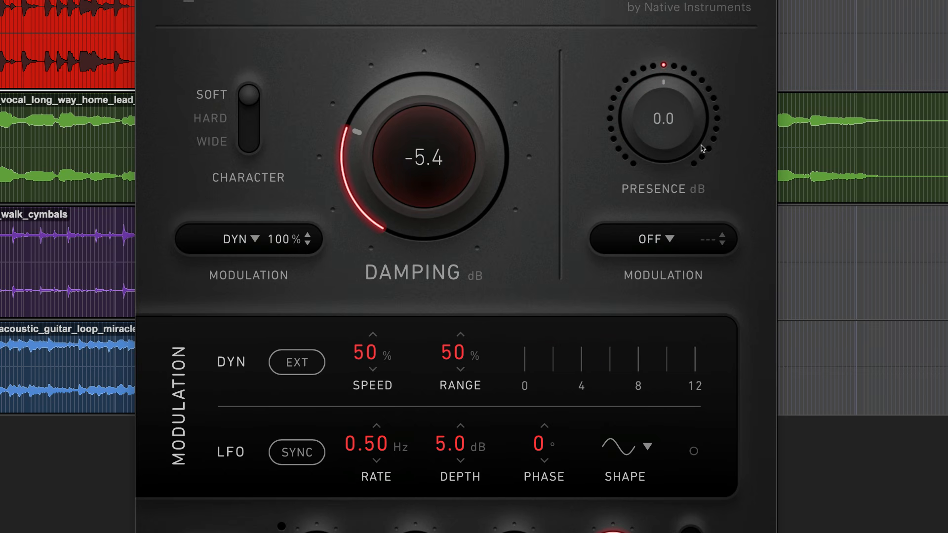
click(671, 239)
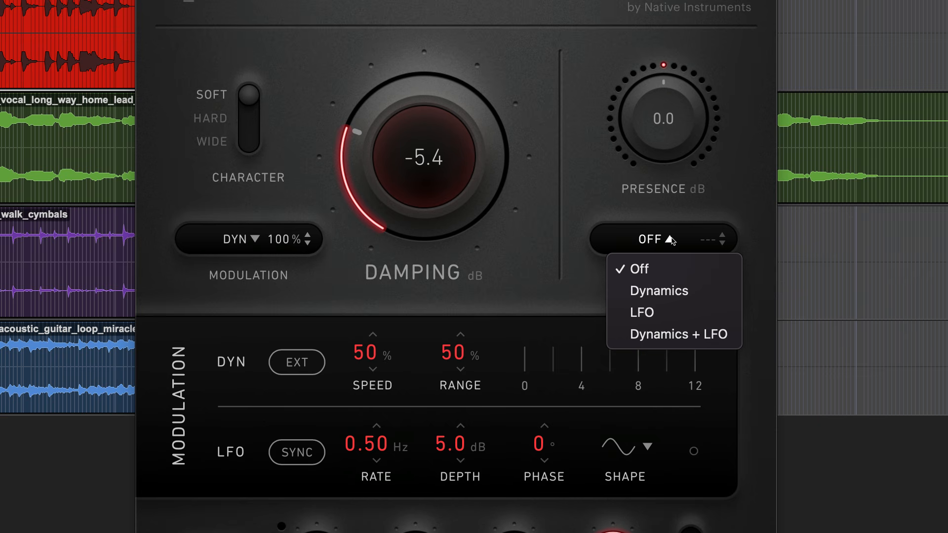
click(675, 293)
drag(685, 139, 688, 128)
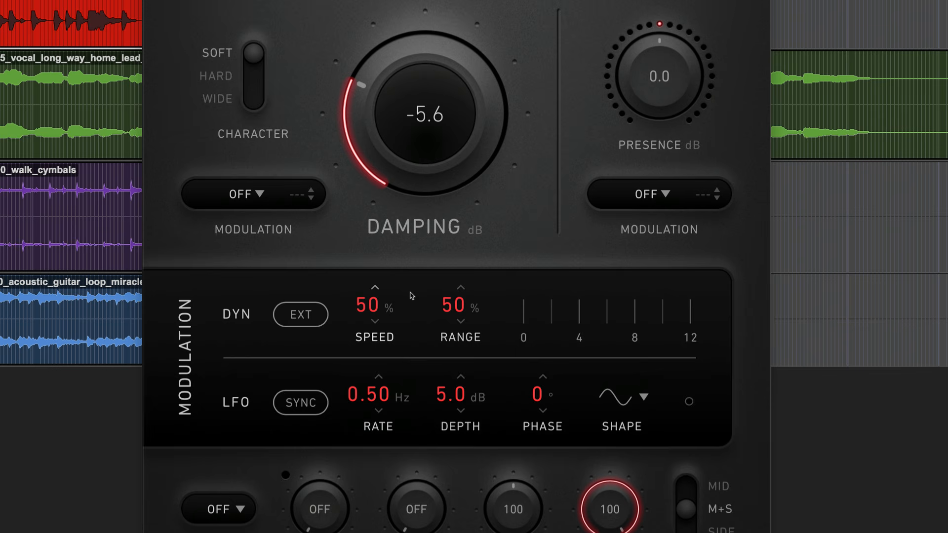
Set the Damping modulation to Dynamics and start playback to hear it.
click(258, 196)
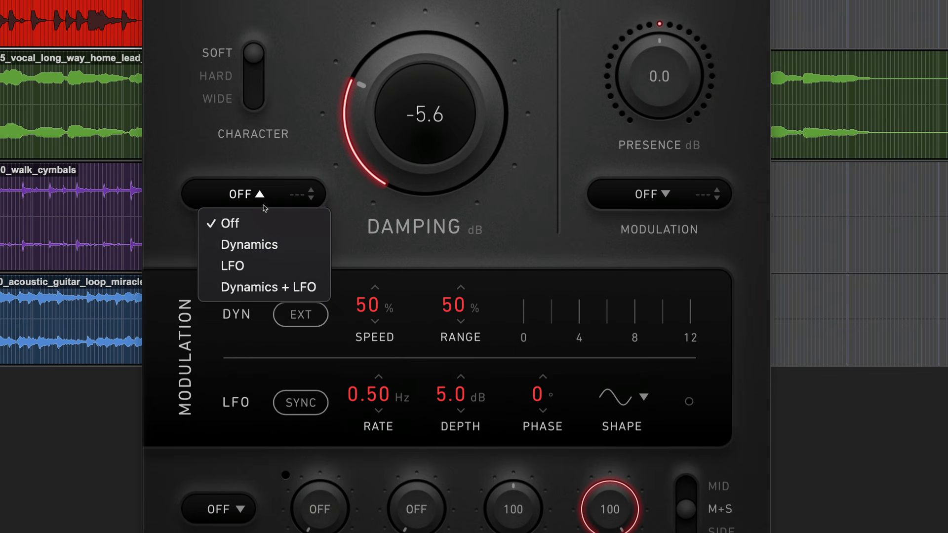
click(277, 251)
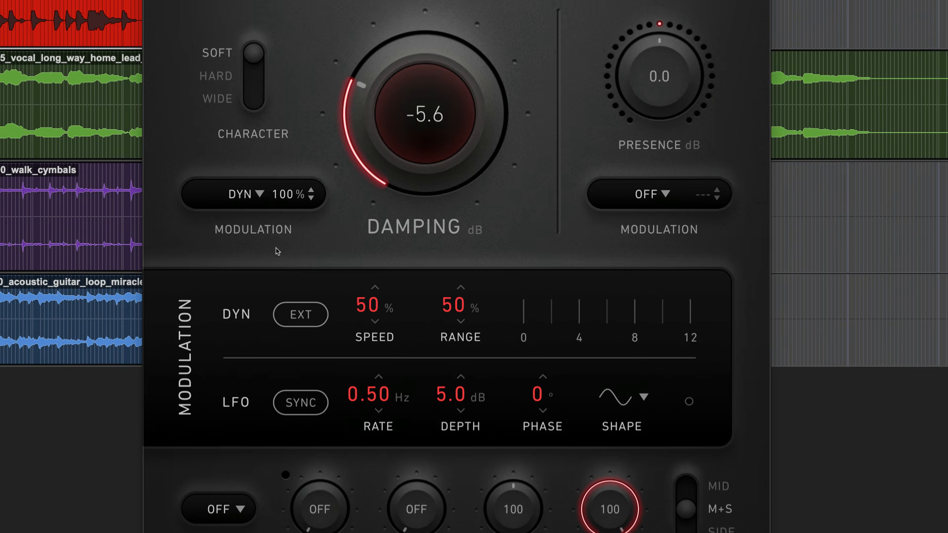
key(space)
Set the Presence modulation to Dynamics and lower Presence to about -2.7 dB.
click(669, 203)
click(673, 249)
drag(662, 83, 666, 106)
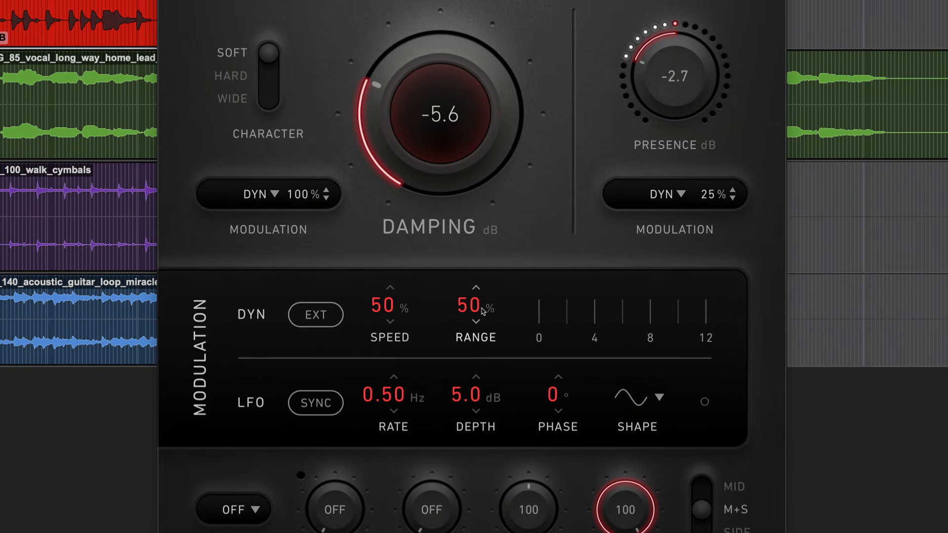
Sweep the dynamics Range down to 0 % and up to 100 %, and raise the Speed to 100 %.
drag(481, 310, 488, 419)
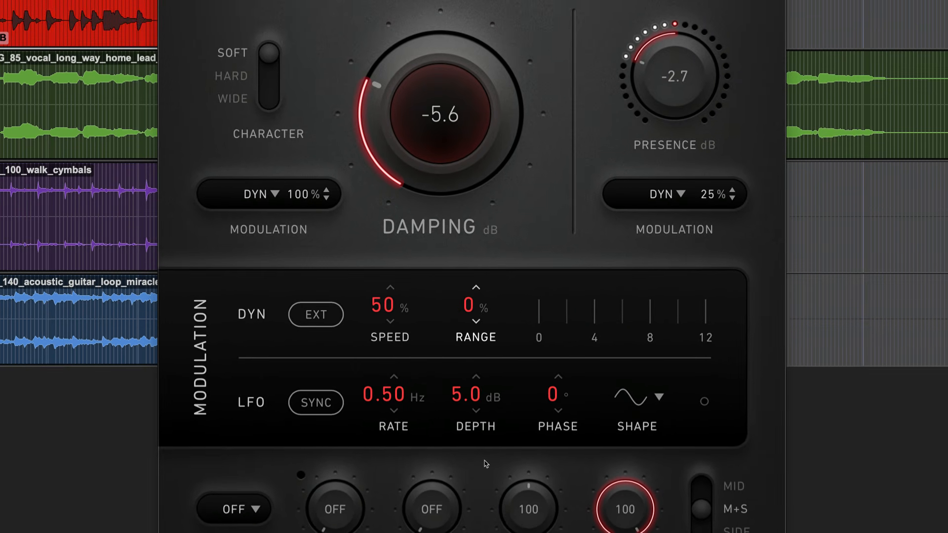
drag(488, 454, 523, 186)
drag(395, 312, 442, 187)
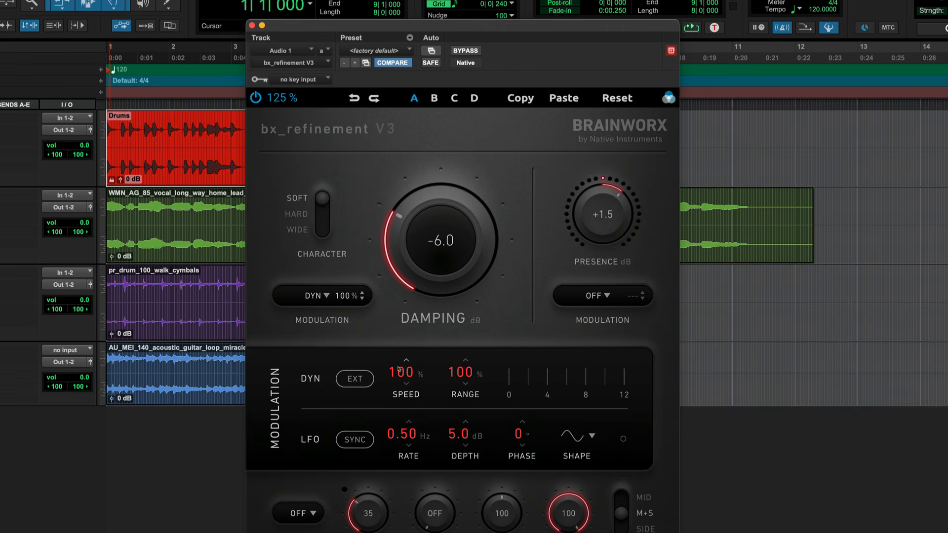
Enable the external input for the dynamics modulation and choose a bus as the plugin's key input.
click(361, 382)
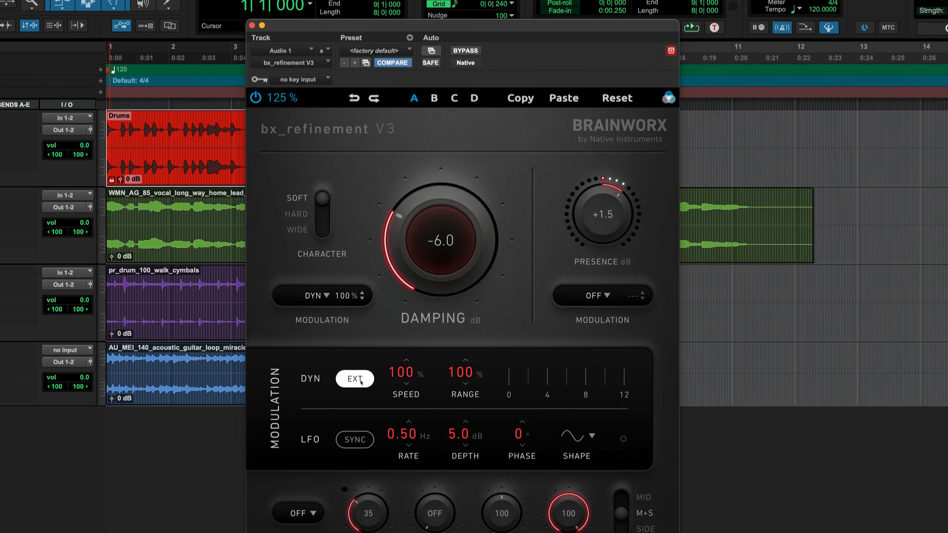
click(316, 79)
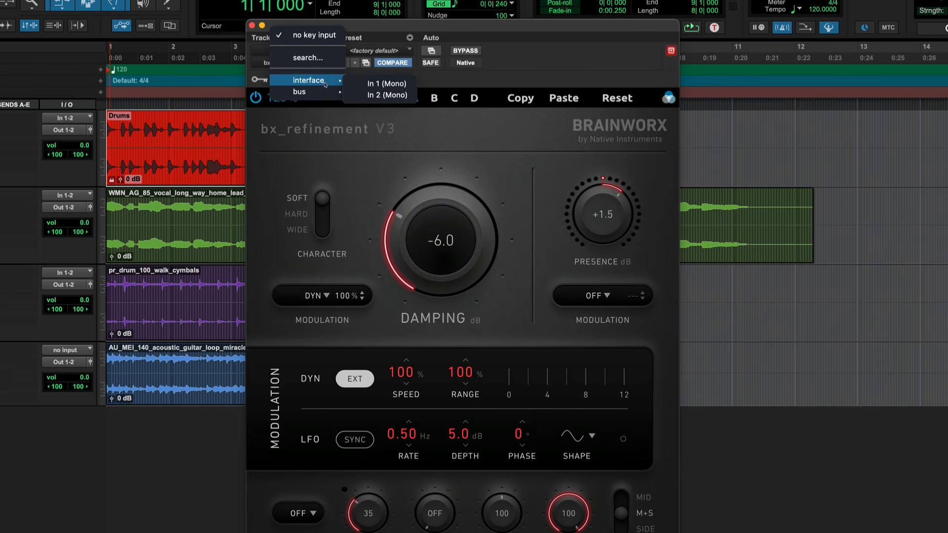
mouse_move(327, 91)
click(408, 119)
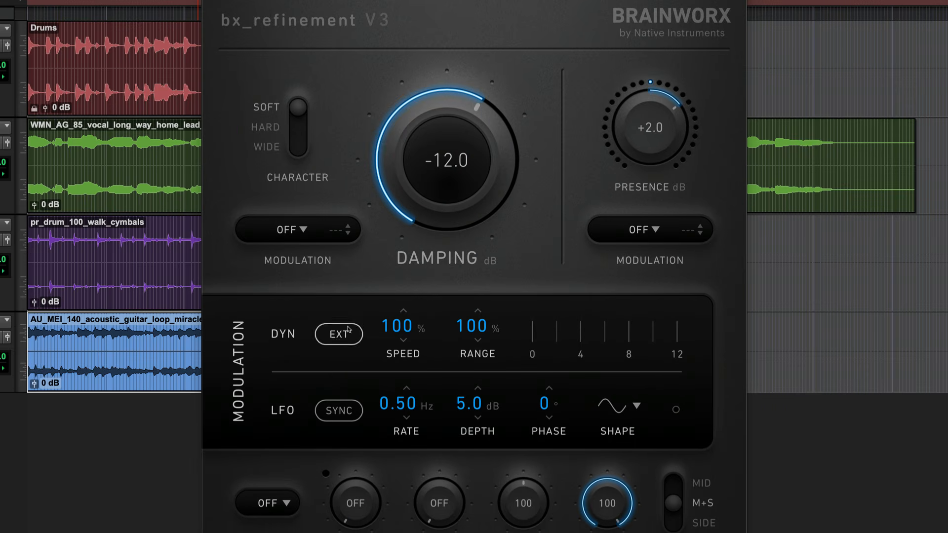
Set the Damping modulation to LFO and try adjusting the free-running LFO rate.
click(306, 236)
click(309, 291)
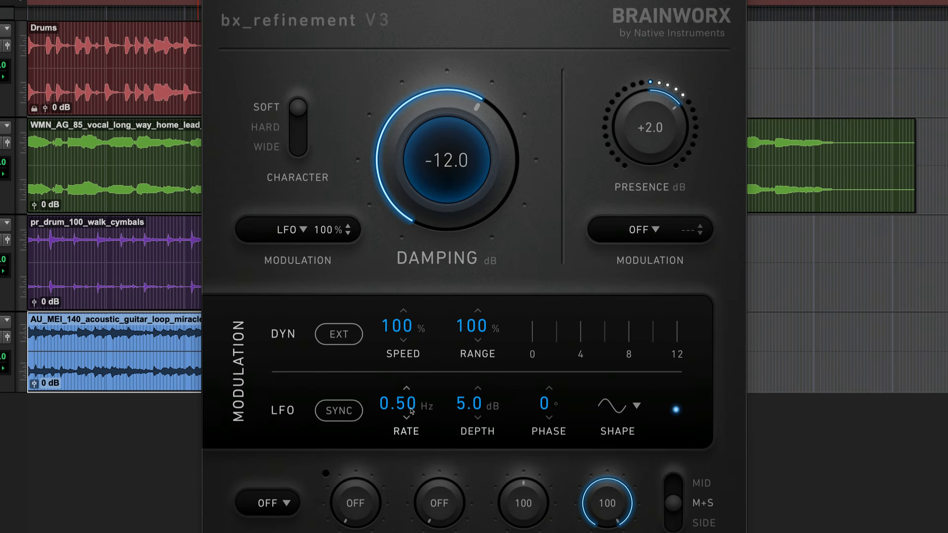
drag(411, 411, 436, 349)
Sync the LFO to the session tempo and set its rate to 1/4 during playback.
click(356, 420)
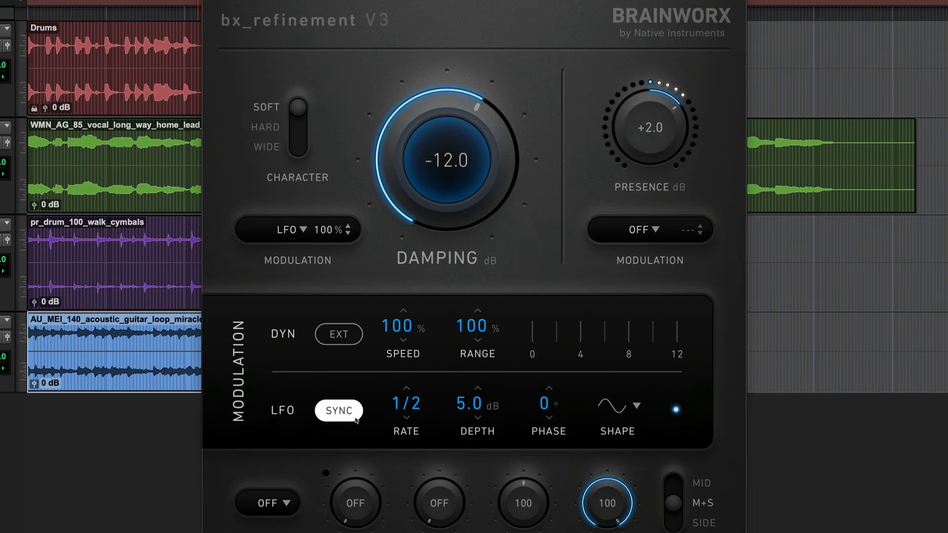
key(space)
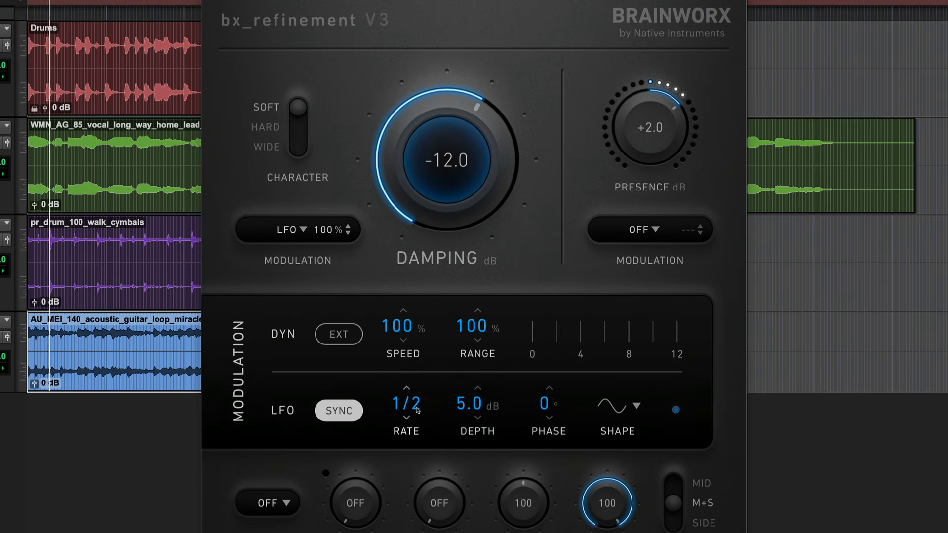
scroll(418, 410, down, 1)
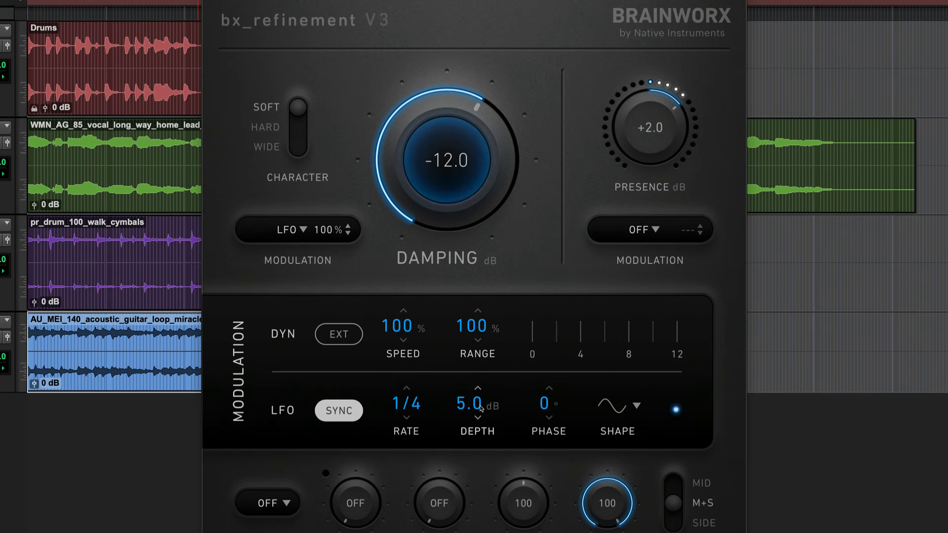
Set the LFO depth to 16.0 dB and its phase to 90°.
drag(481, 409, 498, 248)
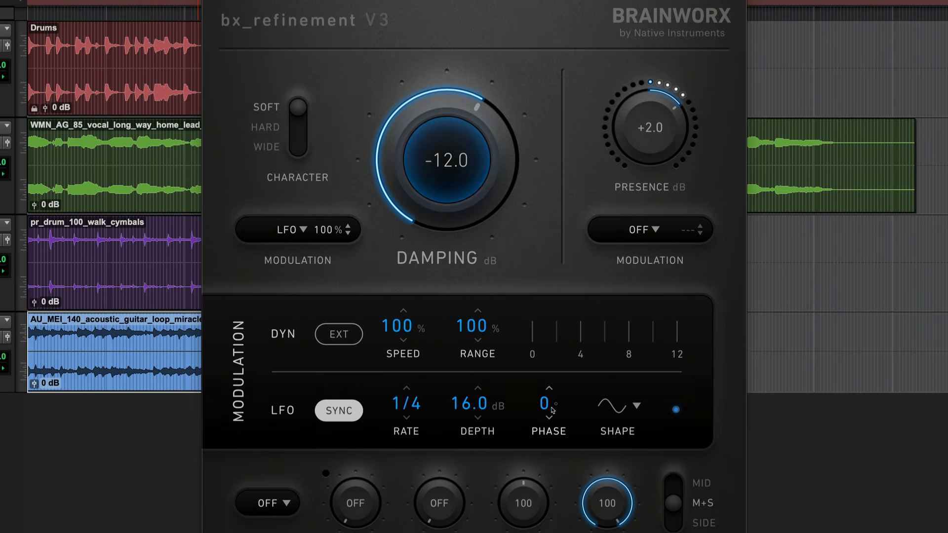
drag(553, 405, 559, 363)
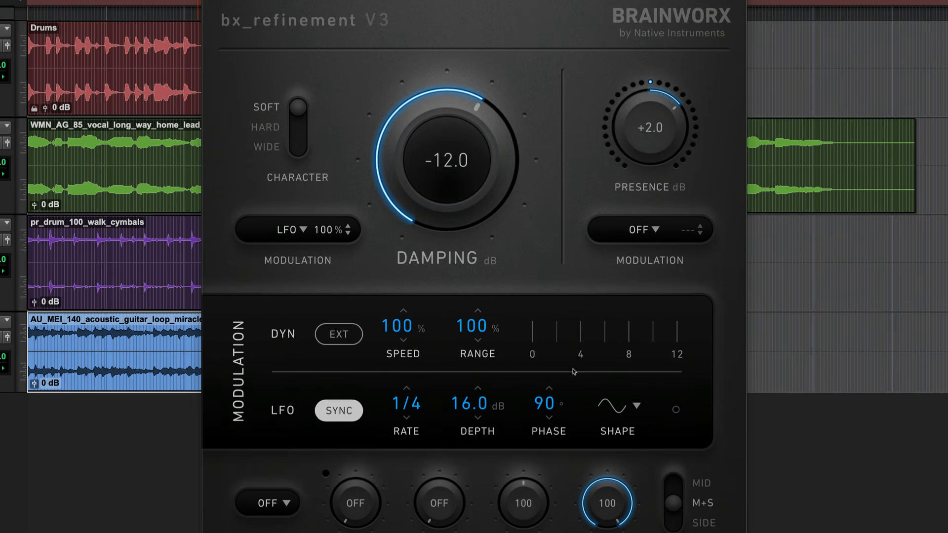
Change the LFO waveform shape to Random.
click(610, 408)
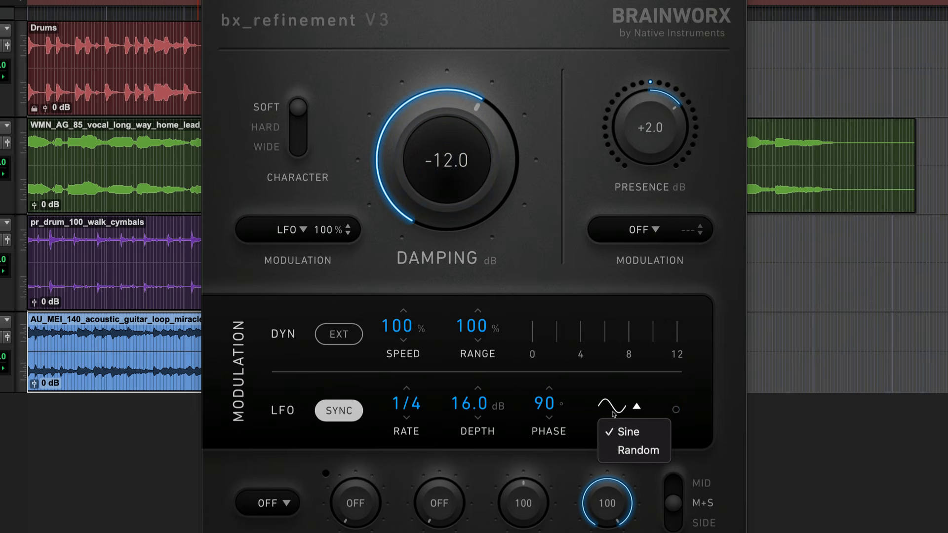
click(631, 451)
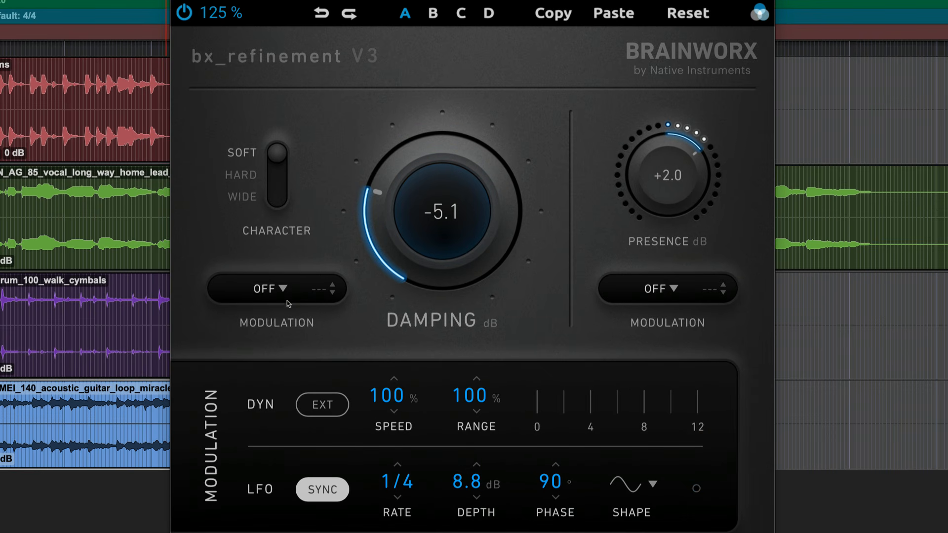
Assign LFO modulation to both Damping and Presence and lower the modulation amount of each.
click(283, 291)
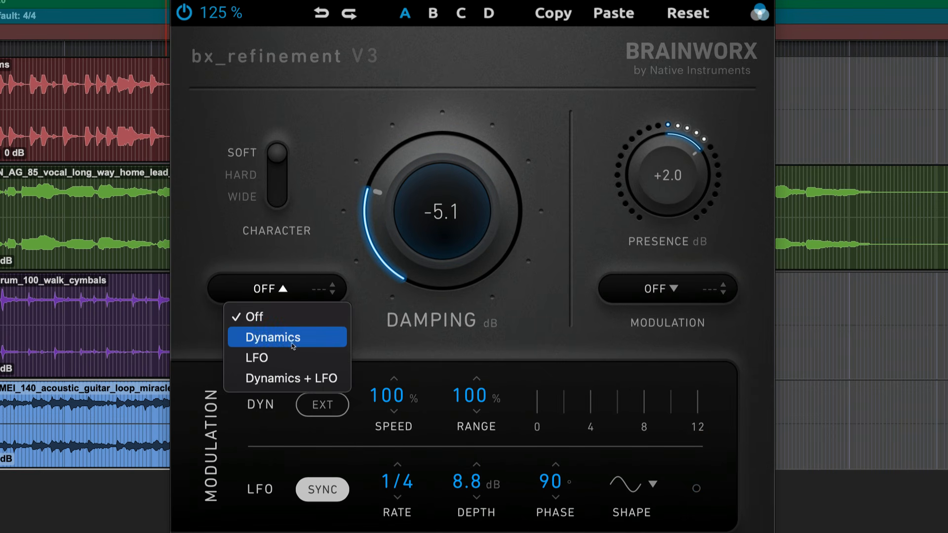
click(282, 358)
click(660, 289)
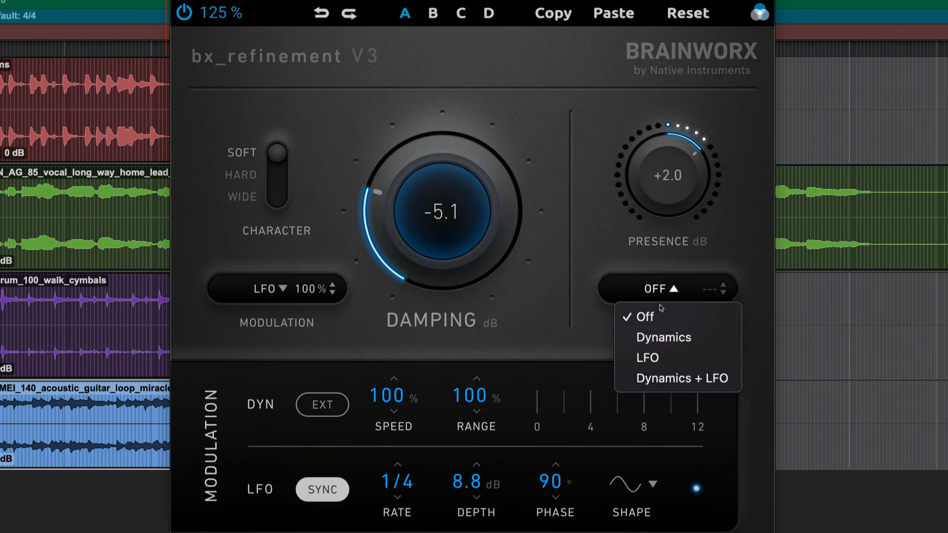
click(659, 359)
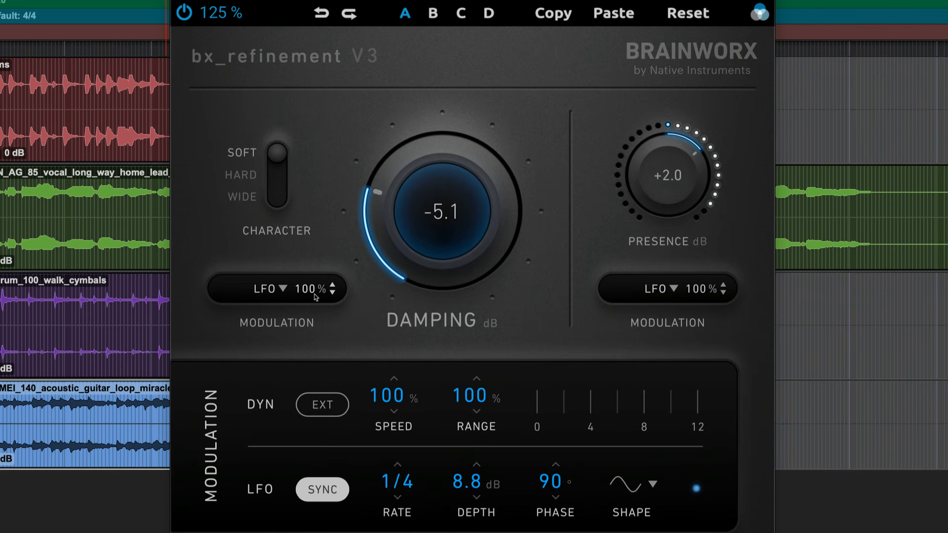
drag(312, 288, 323, 322)
drag(705, 290, 686, 470)
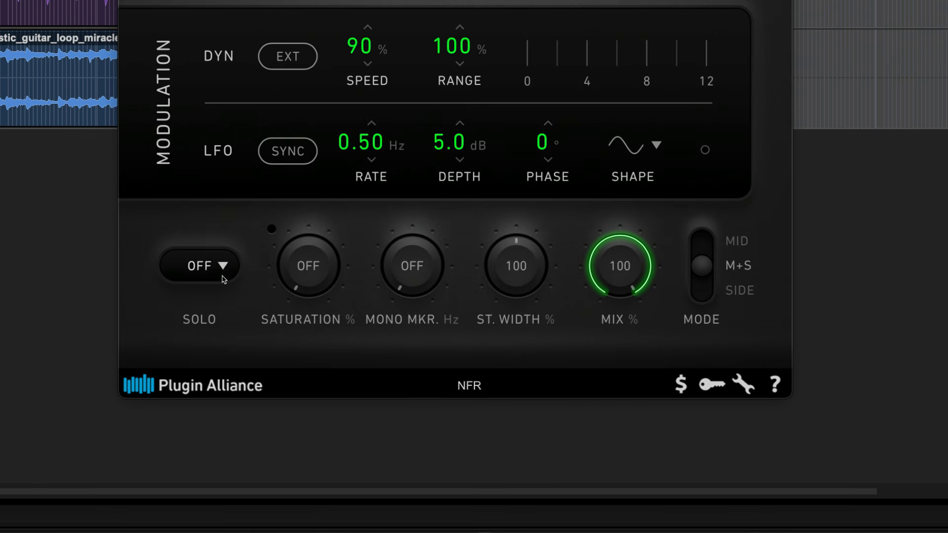
Solo the Damping signal during playback to audition it, and turn Solo off again.
click(224, 269)
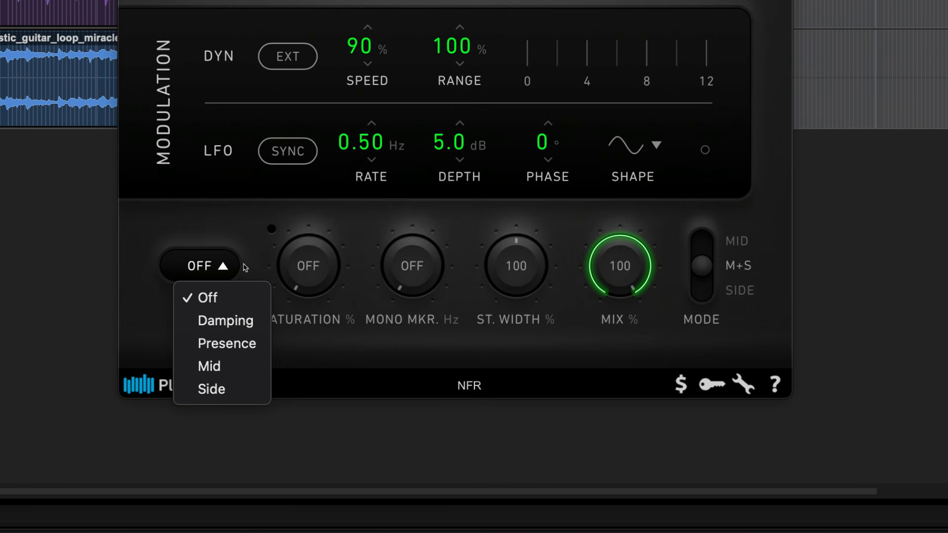
click(220, 273)
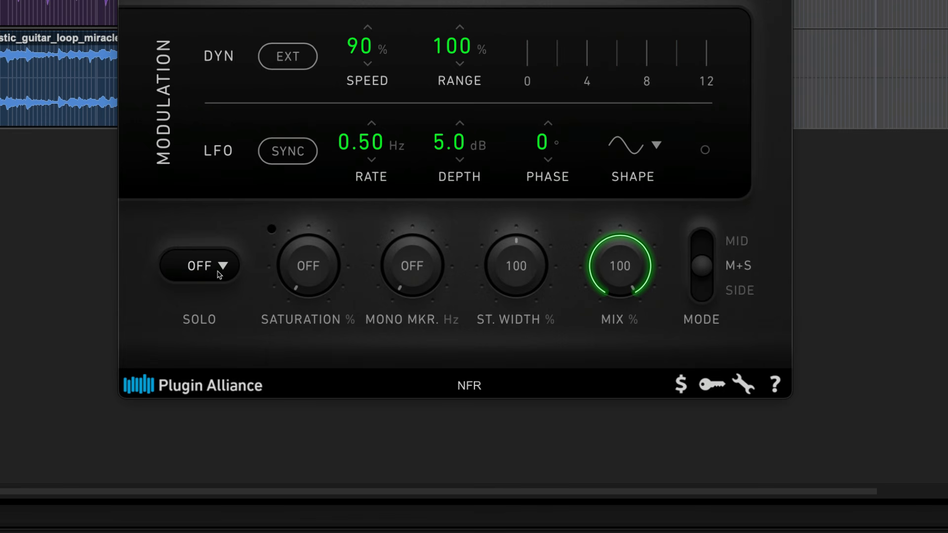
click(221, 273)
click(234, 321)
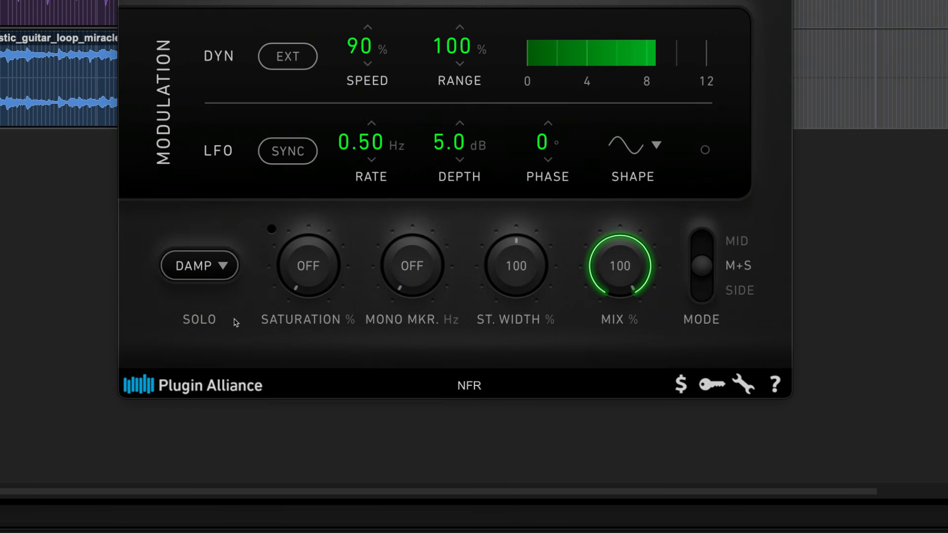
click(227, 277)
click(265, 290)
Set the Saturation to 80 %, turn it down to off and try adjusting it again.
drag(320, 273, 323, 249)
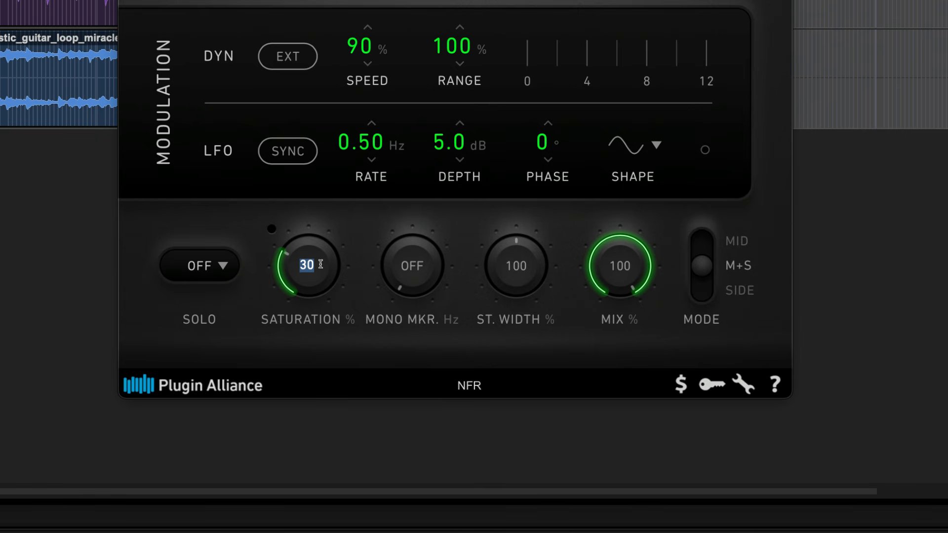
text(80)
key(Return)
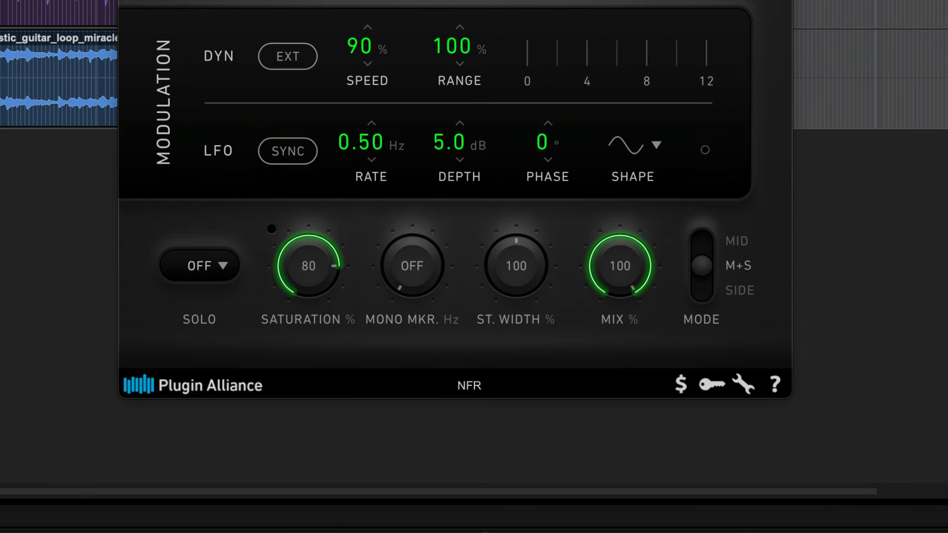
drag(320, 272, 324, 364)
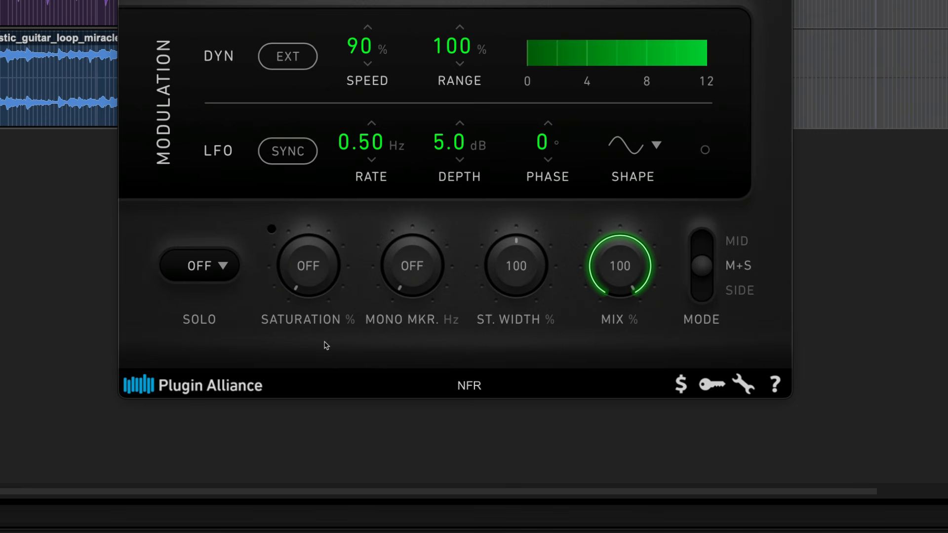
drag(318, 286, 359, 300)
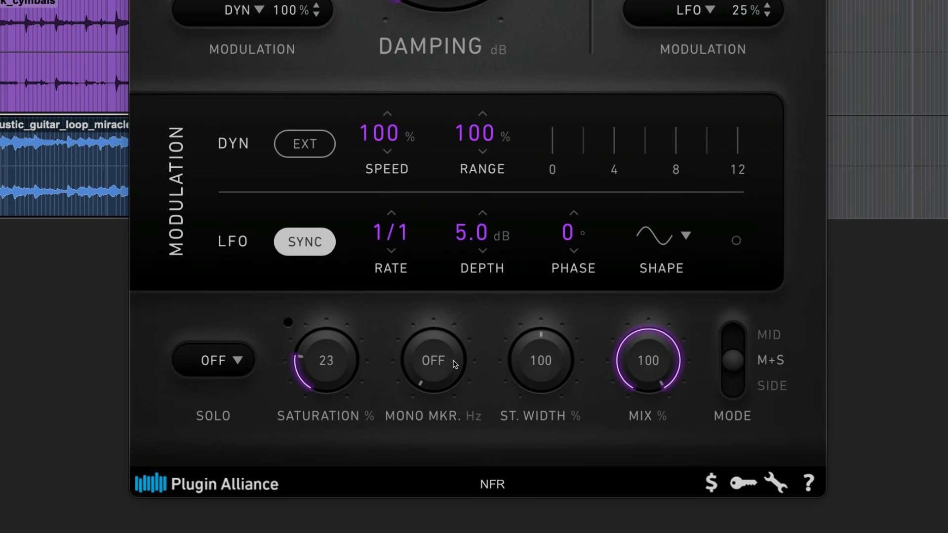
Set the Mono Maker to 75 Hz and the stereo width to 119 %.
drag(455, 365, 482, 373)
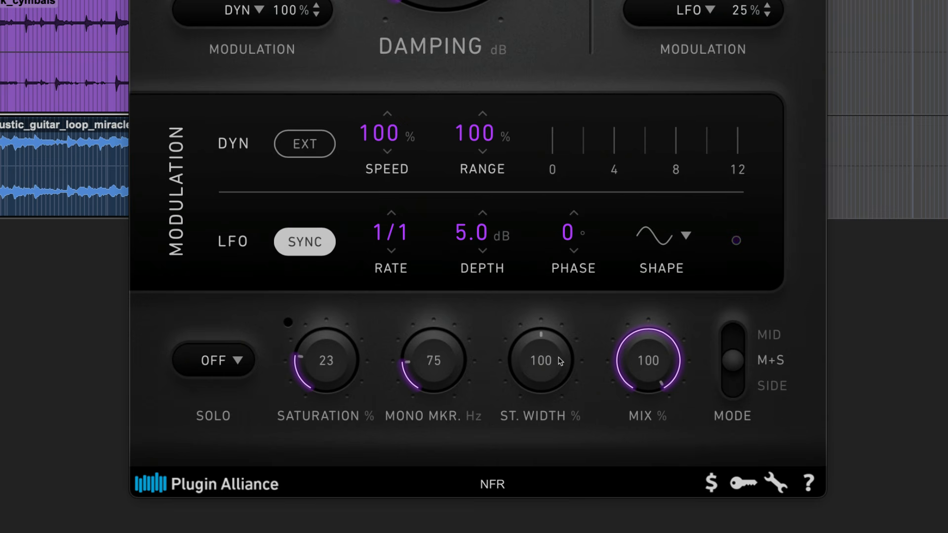
drag(550, 362, 589, 385)
Try the Mix at 0 % and return it to 100 %.
drag(665, 362, 657, 469)
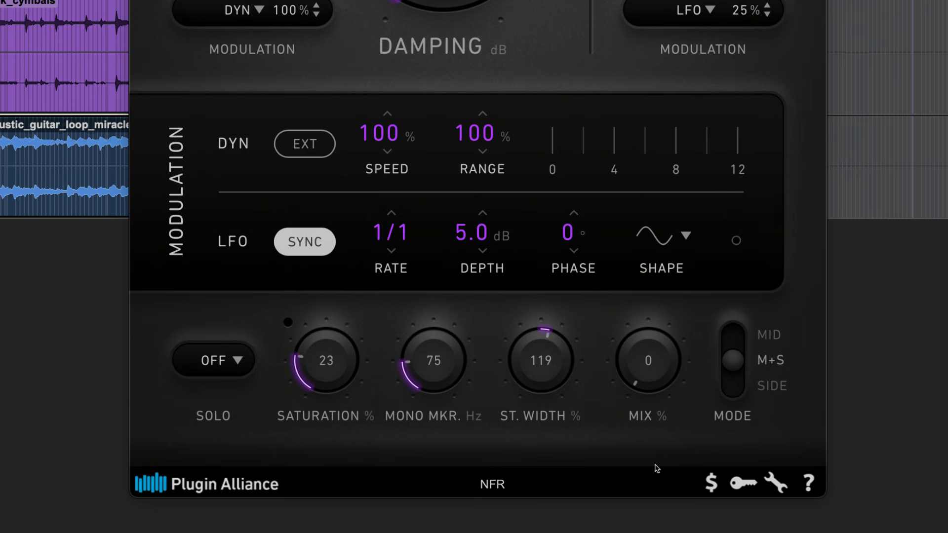
drag(654, 464, 687, 370)
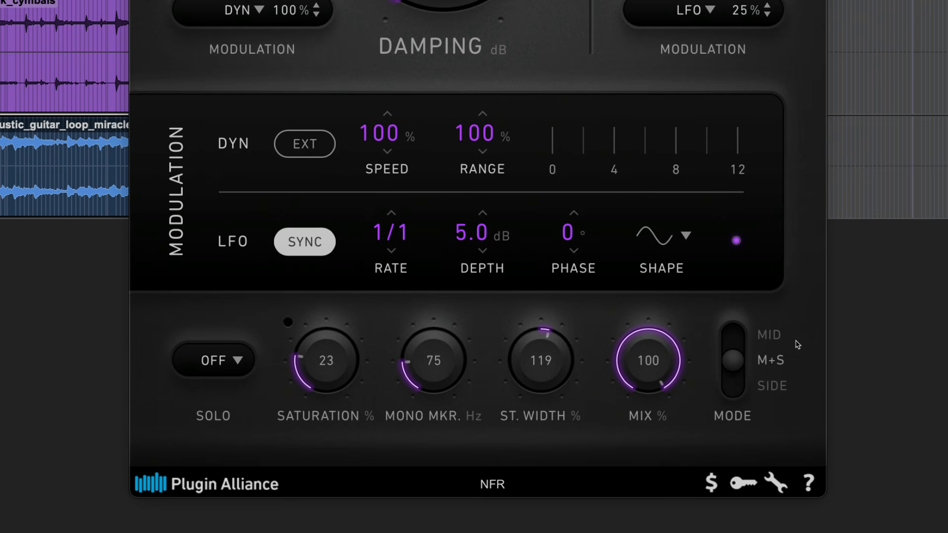
Switch the processing Mode to Mid, M+S and Side in turn during playback.
click(739, 345)
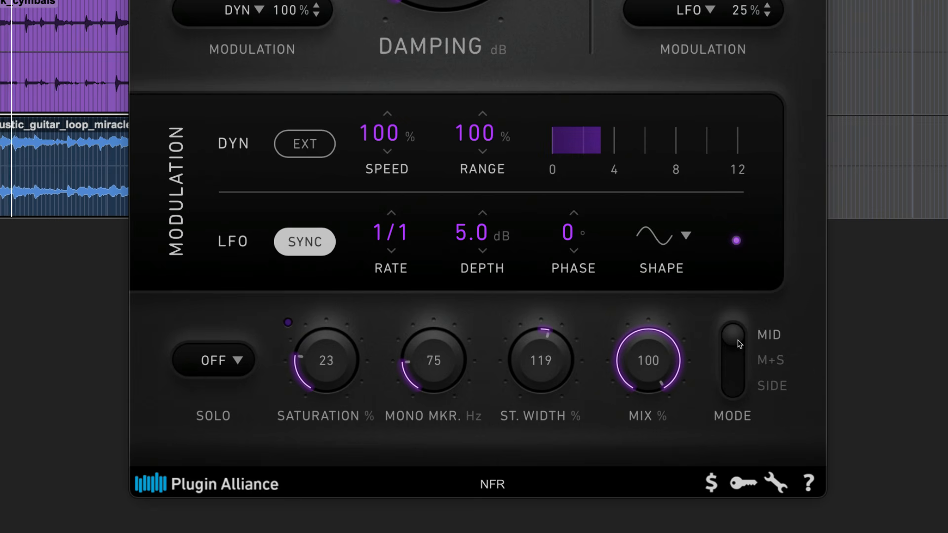
click(736, 366)
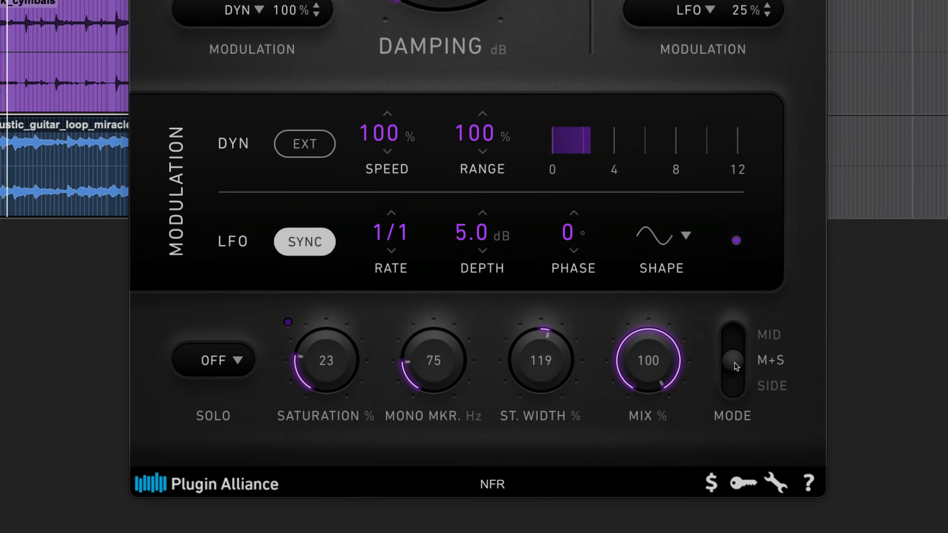
click(734, 394)
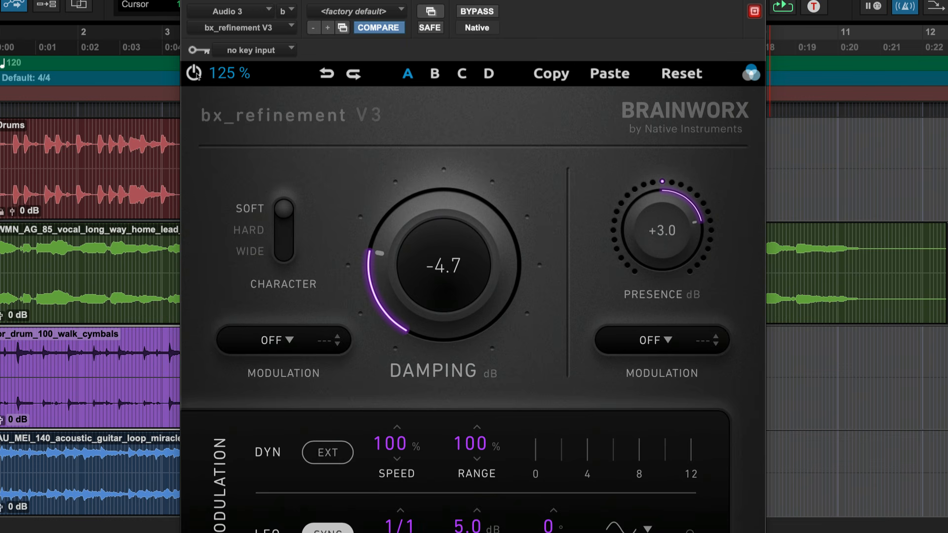
Try the plugin interface at 100 % size and return it to 125 %.
click(234, 78)
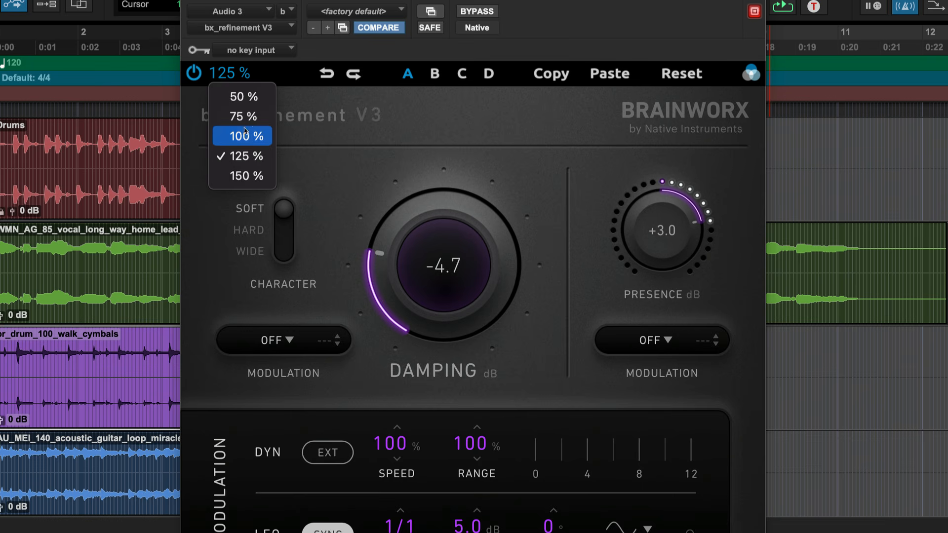
click(245, 133)
click(218, 70)
click(249, 150)
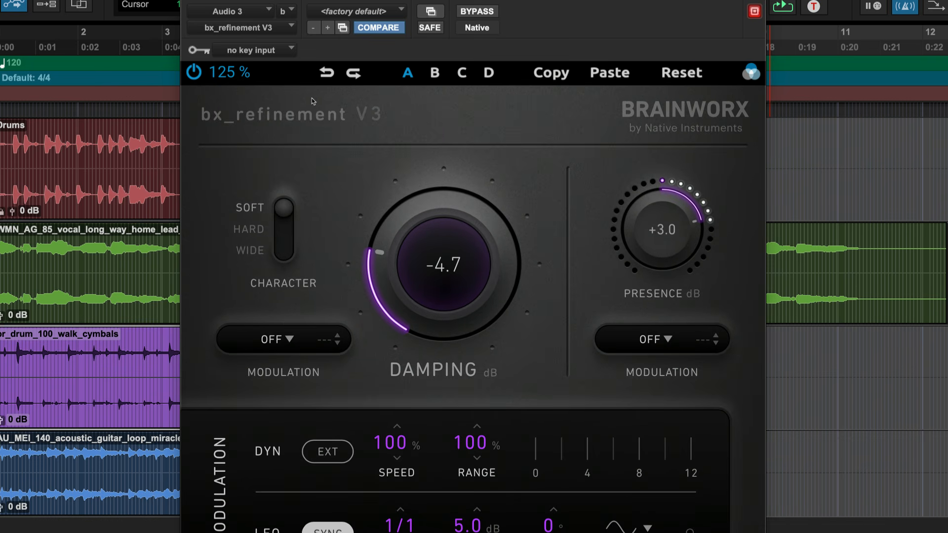
Switch to settings slot B and paste settings into it.
click(353, 74)
click(436, 75)
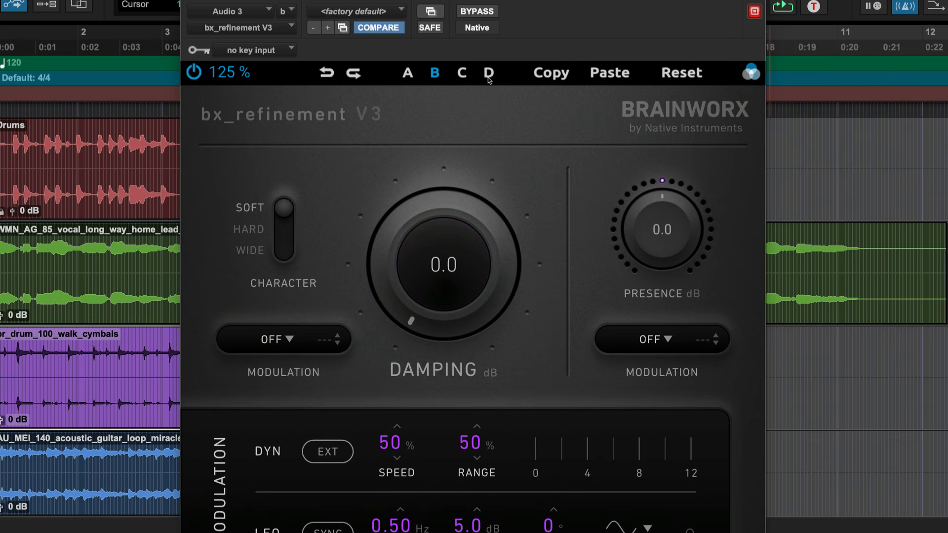
click(608, 78)
Adjust the Damping and Presence amounts in slot B and return to slot A.
drag(475, 236, 503, 197)
drag(659, 230, 659, 250)
click(408, 74)
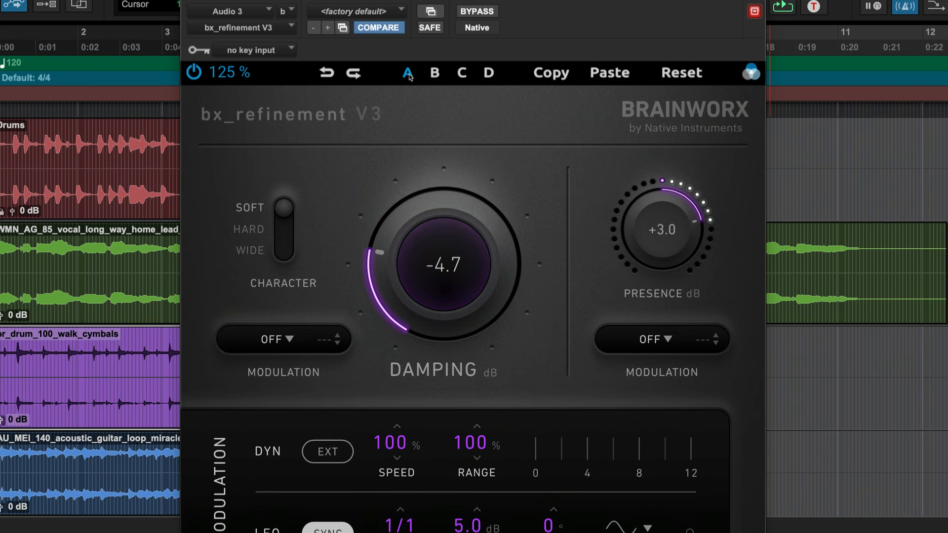
Reset the plugin settings in slot A and set Damping to about -7.2 dB.
click(680, 75)
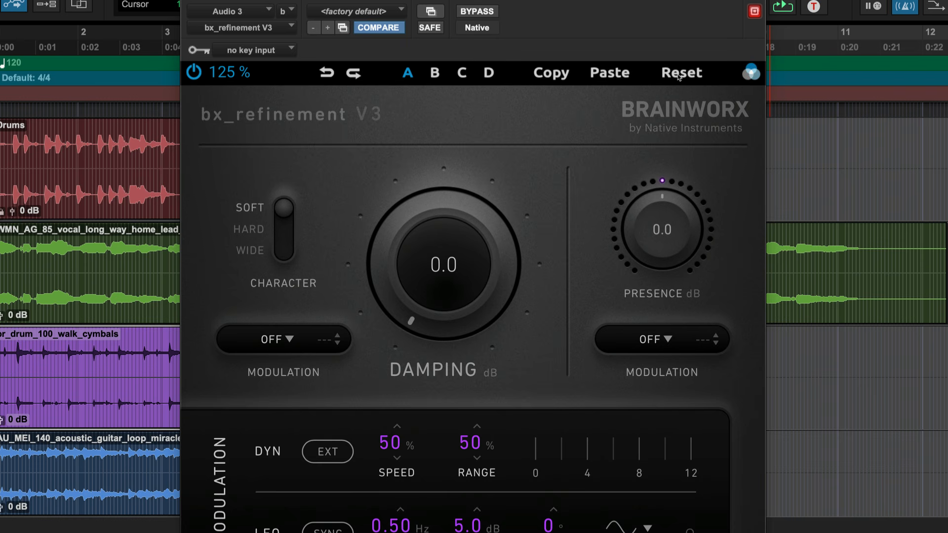
drag(464, 248, 575, 169)
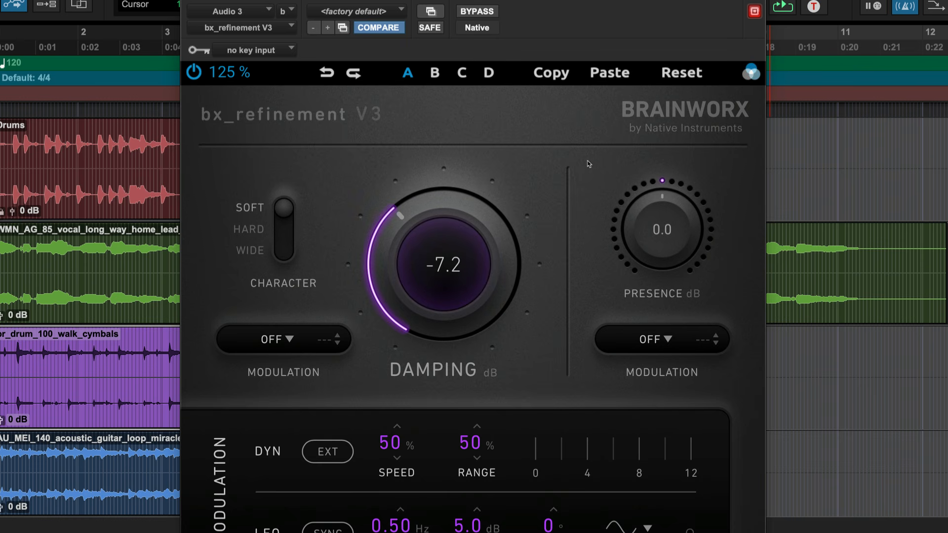
Change the plugin's accent colour to Orange.
click(750, 72)
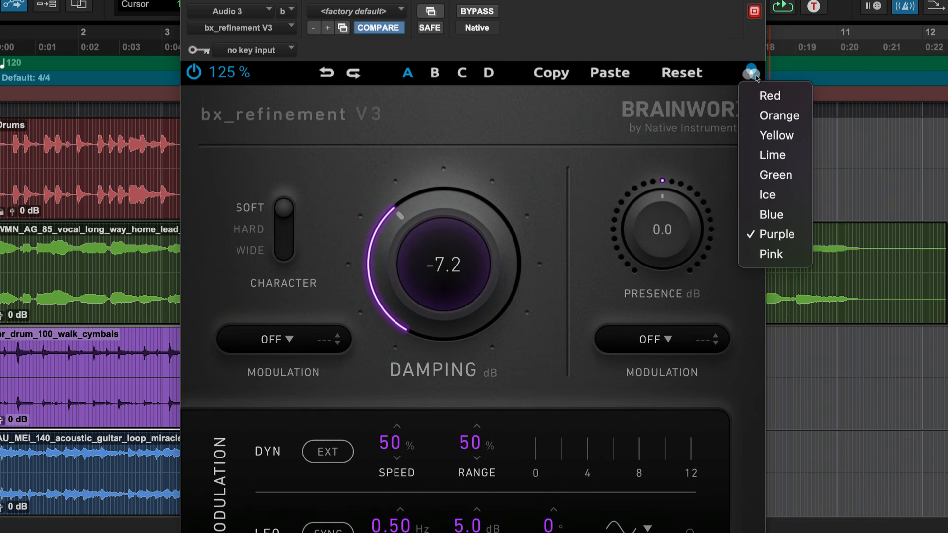
click(792, 118)
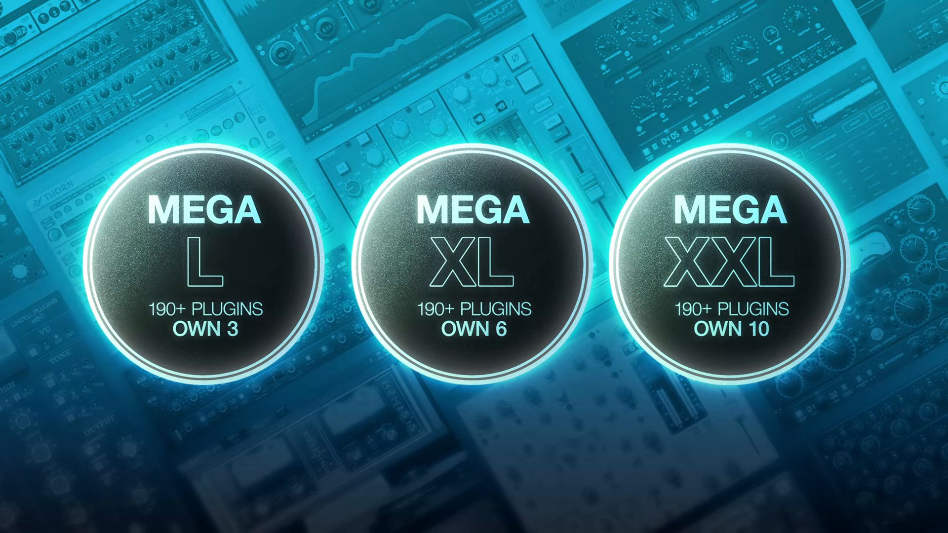